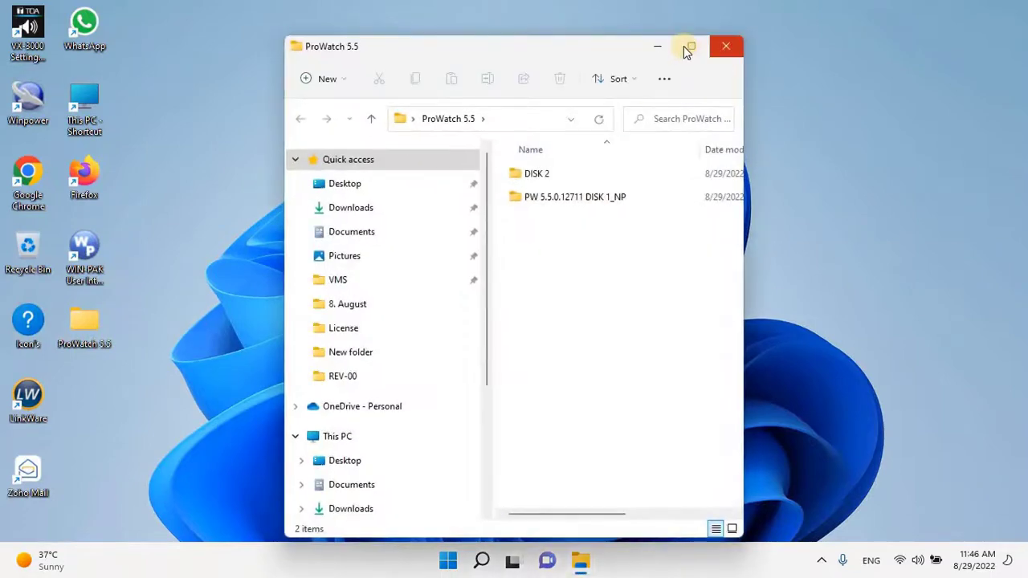
Maximize Explorer and open PW 5.5.0.12711 DISK 1_NP > DISK 1 > Pro-Watch Installation > New Install
key(super+Up)
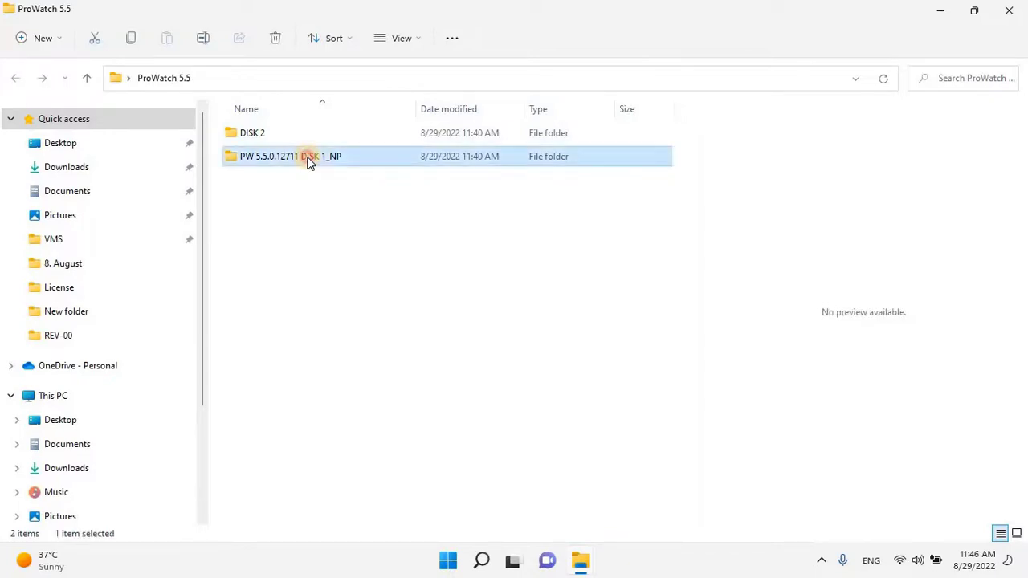
double_click(309, 161)
double_click(265, 135)
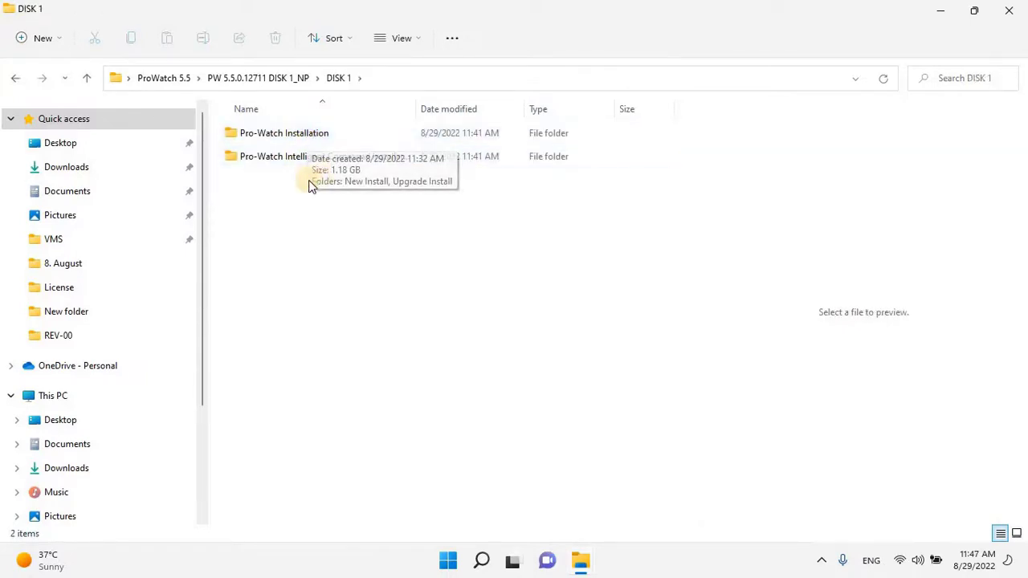
double_click(300, 136)
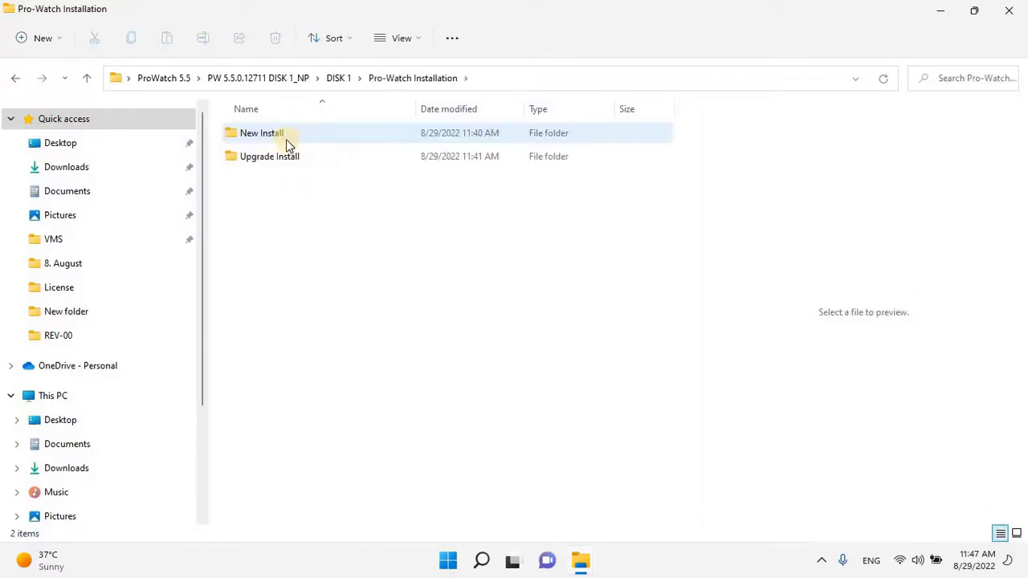
click(304, 135)
key(Return)
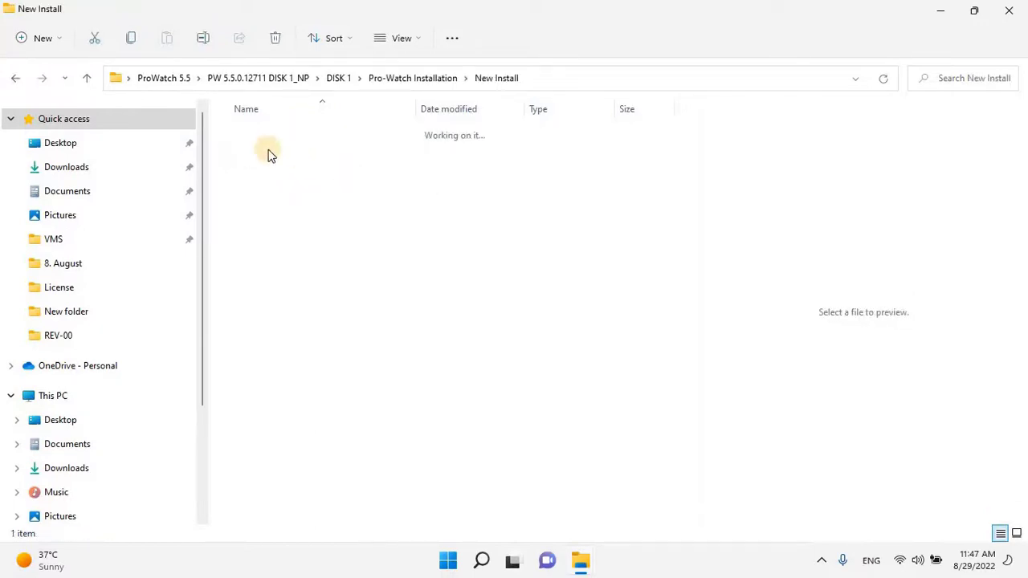
Run the Pro-Watch Software Suite installer as administrator
click(288, 135)
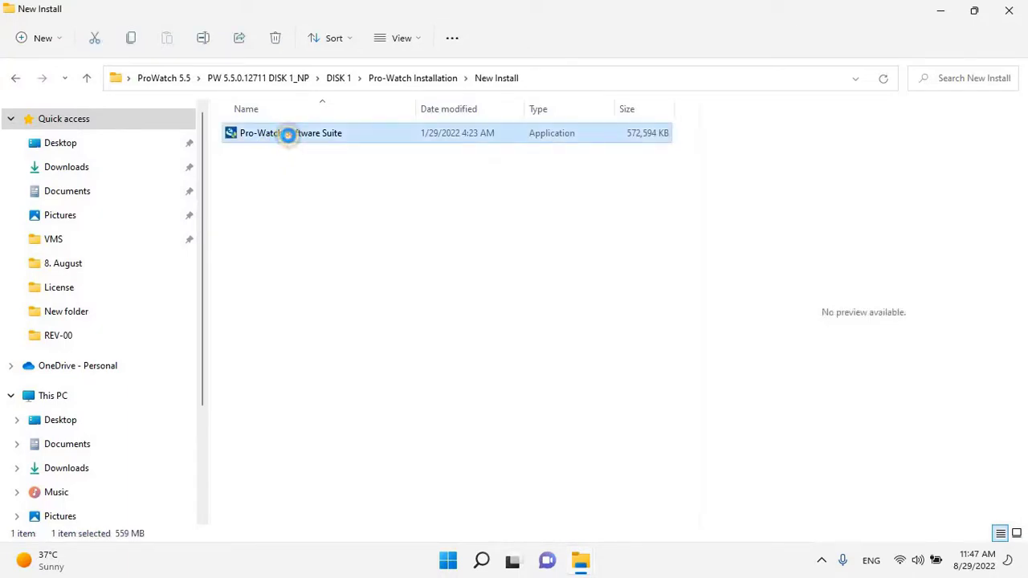
right_click(289, 136)
click(347, 207)
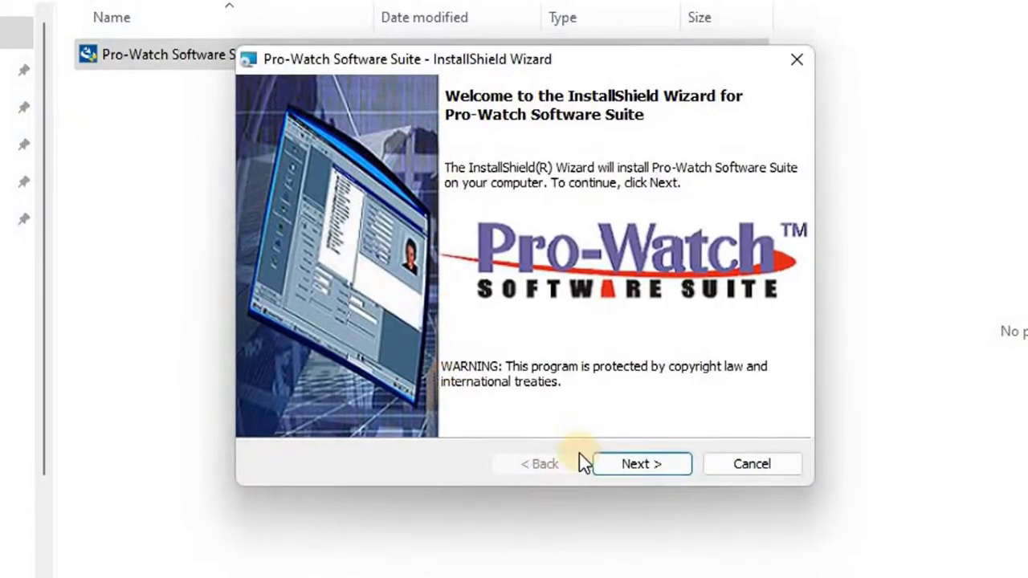
Accept the license terms and tick the Pro-Watch Software Suite feature for installation
click(610, 465)
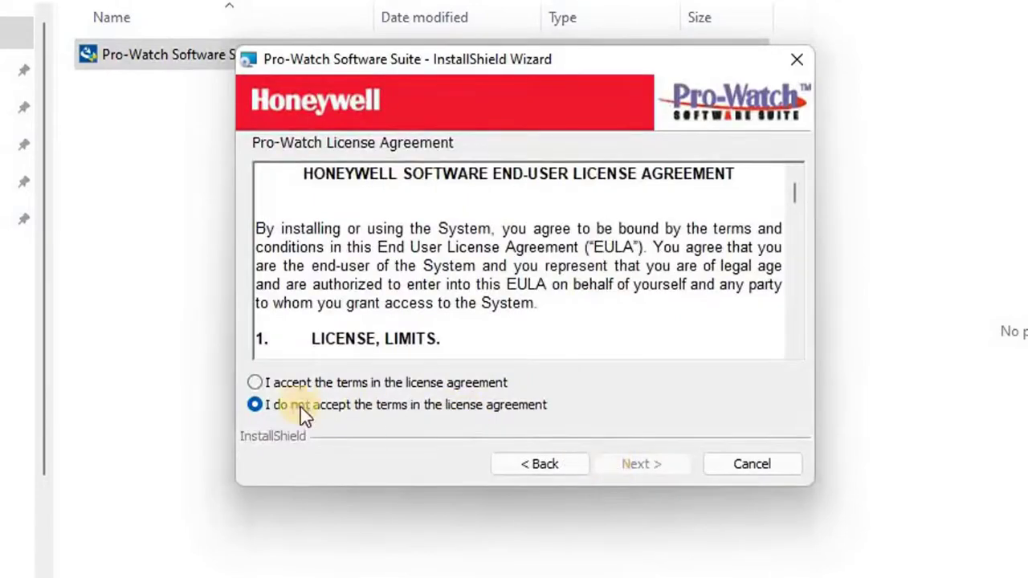
click(300, 385)
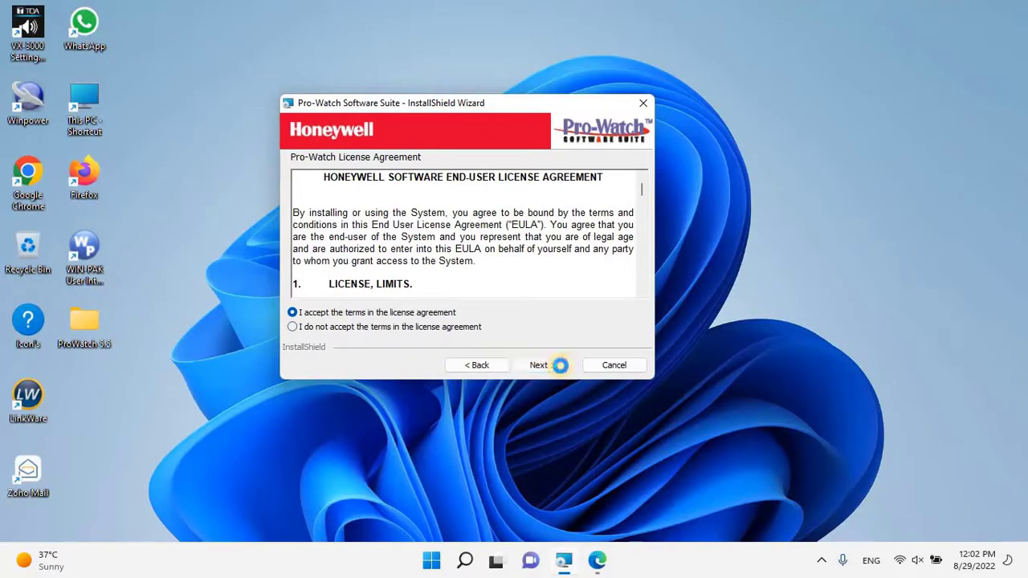
click(560, 365)
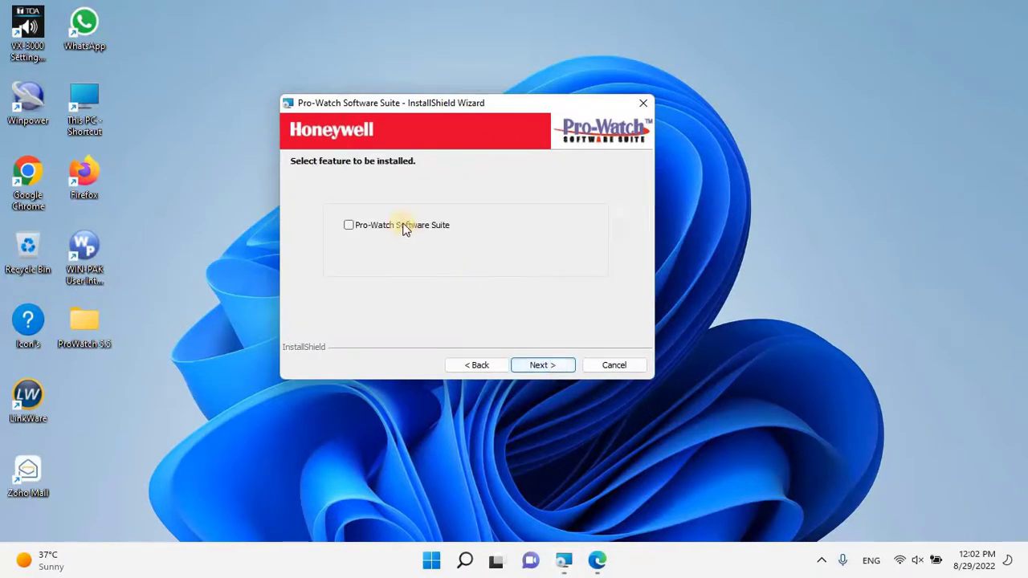
click(405, 229)
click(537, 363)
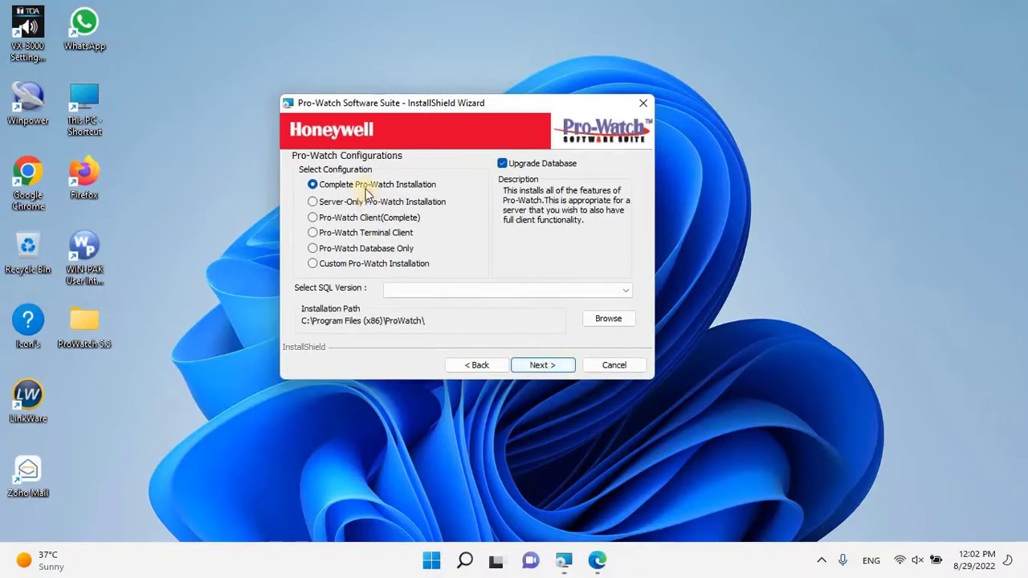
Choose Complete Pro-Watch Installation with Microsoft SQL Server 2019 as the SQL version
click(339, 184)
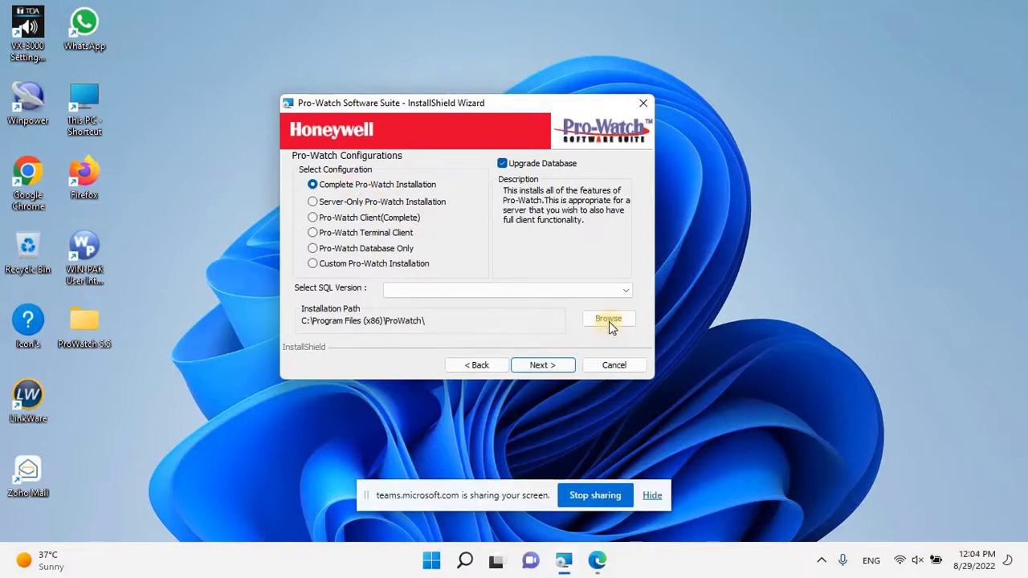
click(615, 292)
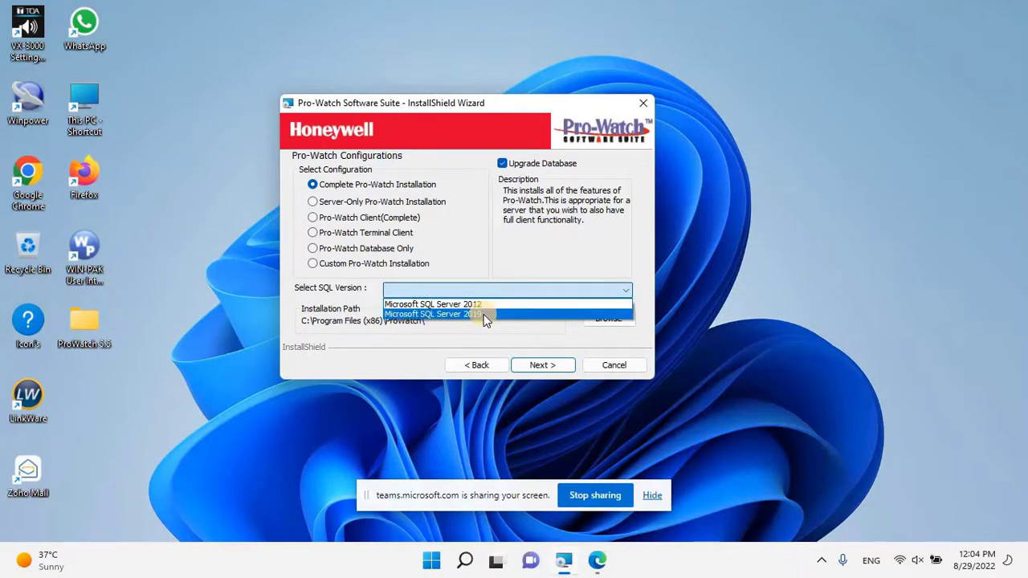
click(485, 315)
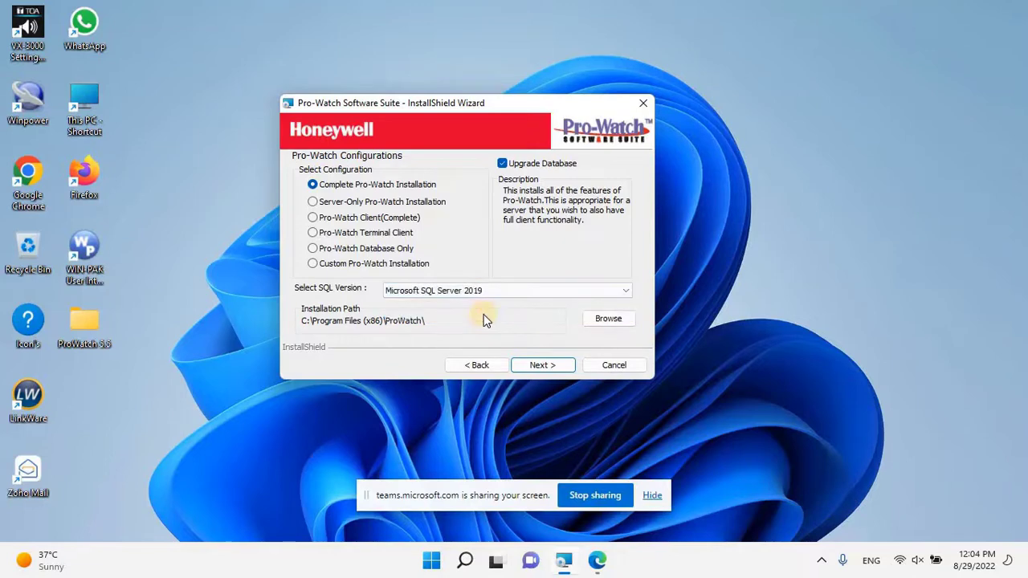
click(551, 367)
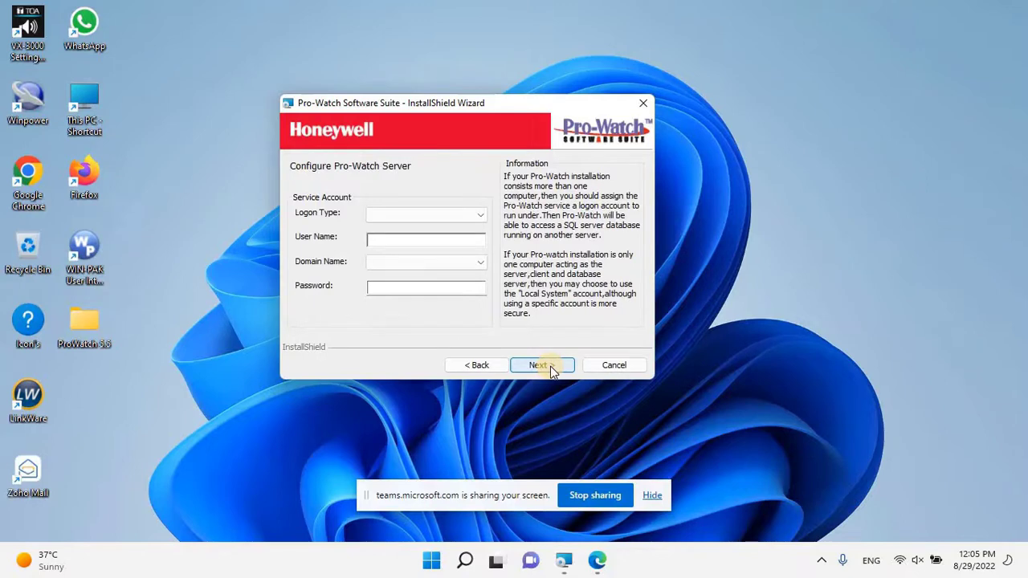
Set the logon type to Normal Logon Account with user name Admin on the local-computer domain
click(478, 217)
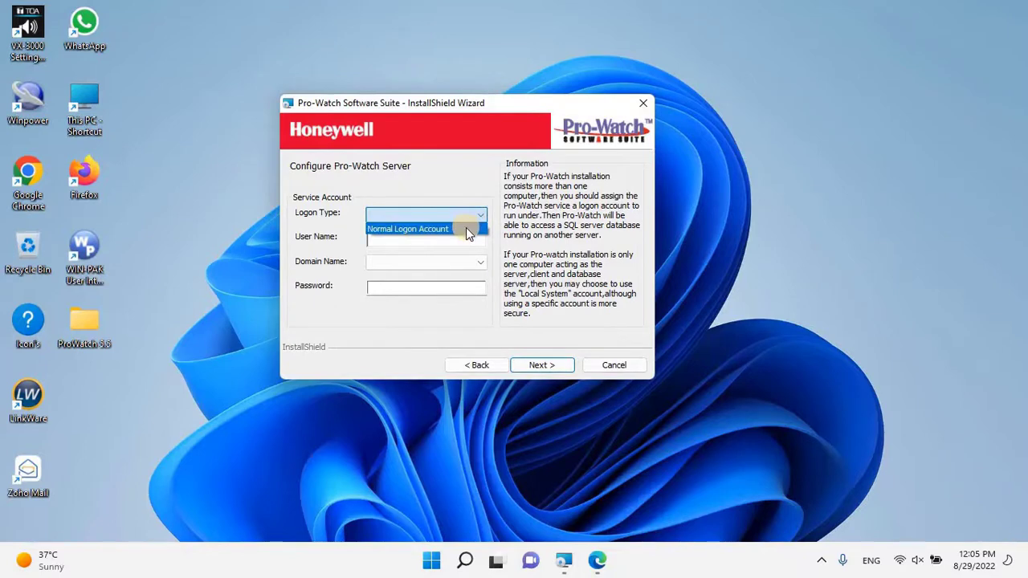
click(468, 230)
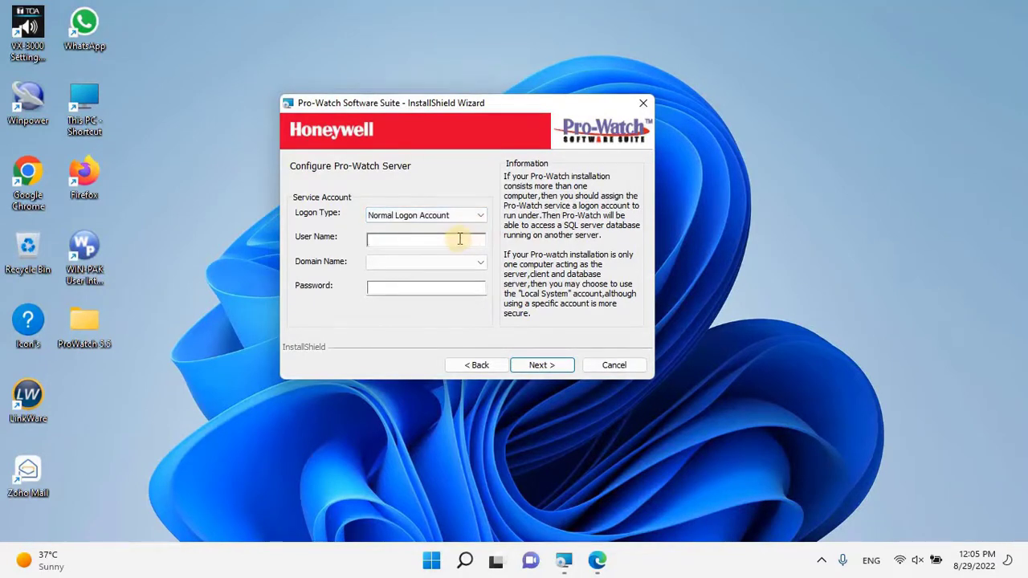
text(Admin)
click(470, 260)
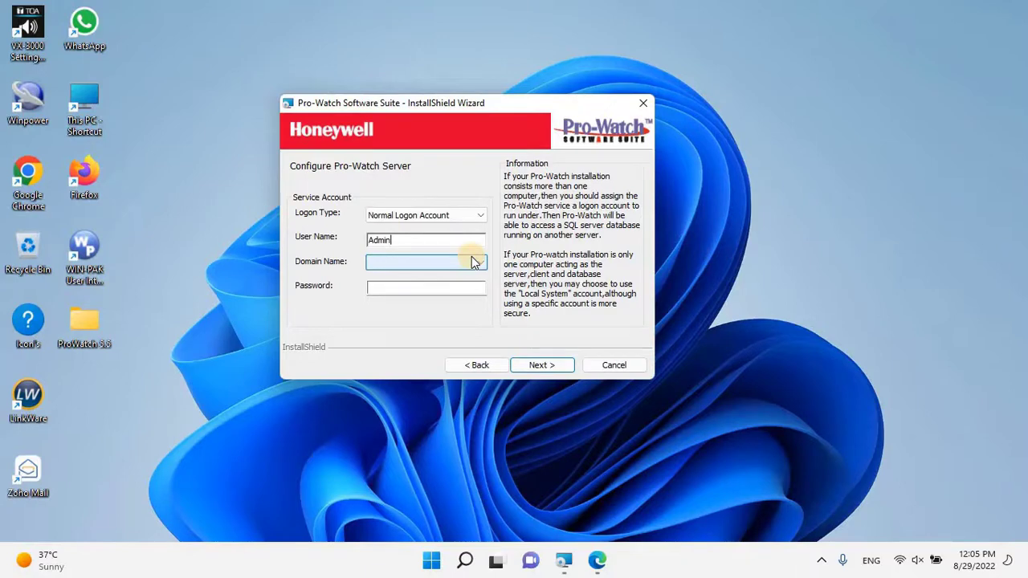
click(472, 262)
click(381, 276)
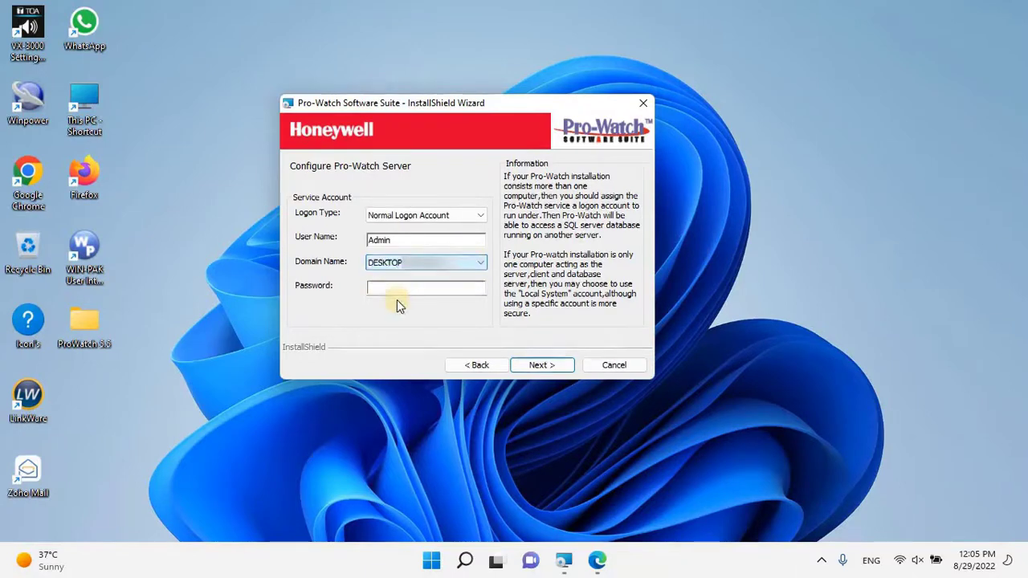
Enter the service account password and continue to the database settings
click(396, 288)
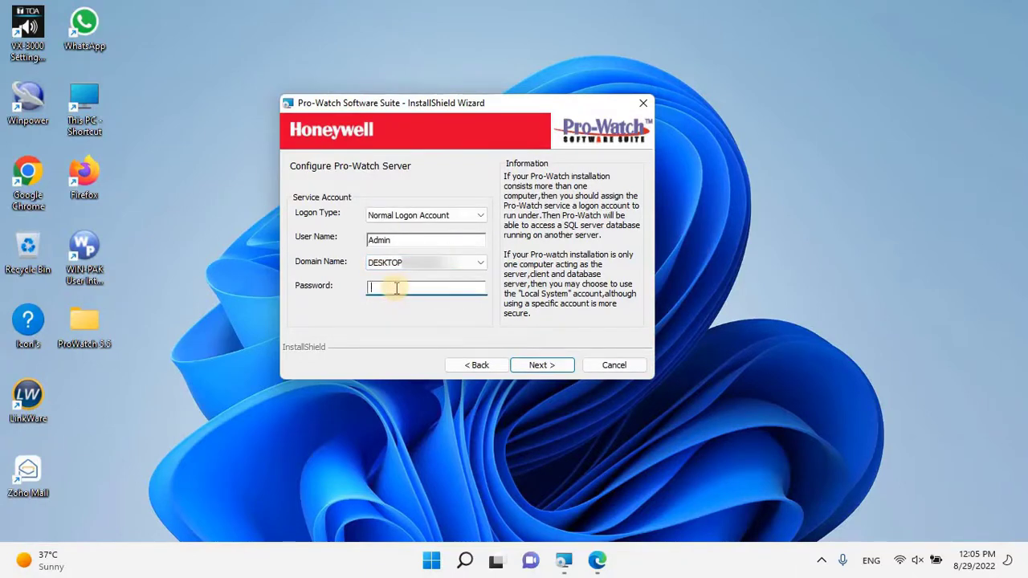
text(••)
key(BackSpace)
key(BackSpace)
text(•••••••••)
click(540, 366)
click(539, 365)
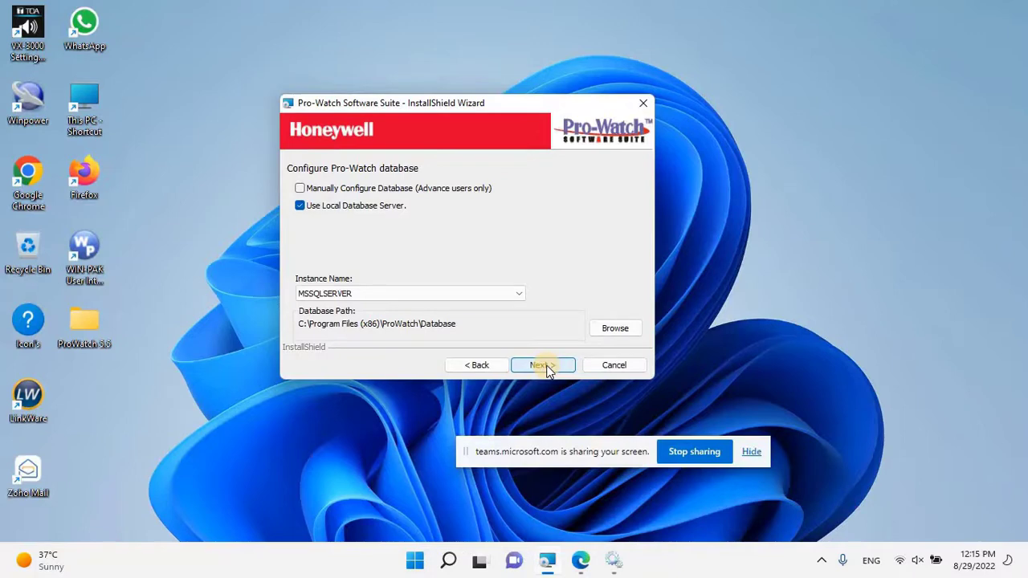
Keep the local MSSQLSERVER instance and the new PWNT database, continuing to the install summary
click(545, 366)
click(544, 365)
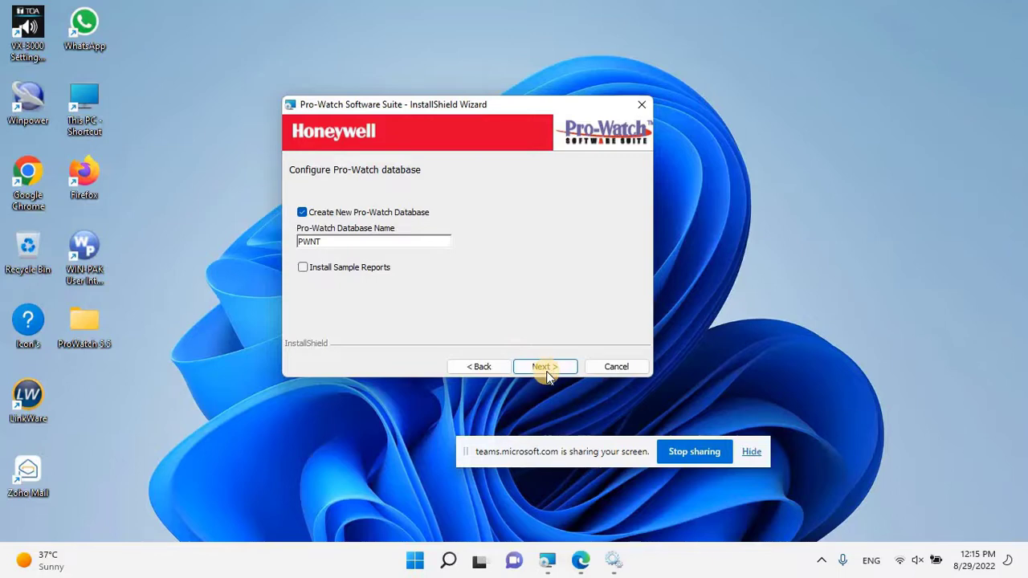
click(545, 370)
click(544, 369)
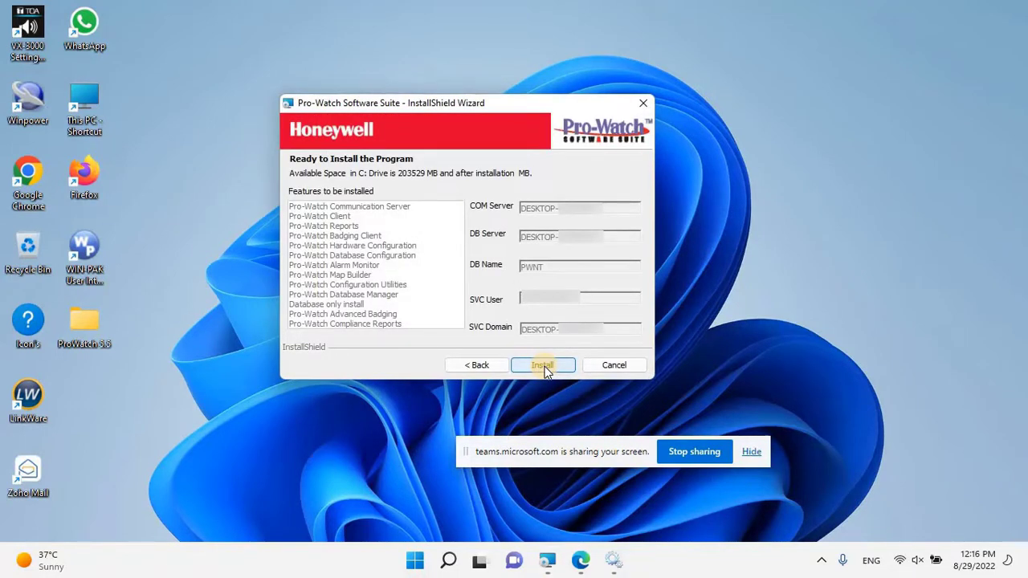
Start the installation and acknowledge the TDE encryption recommendation
click(543, 367)
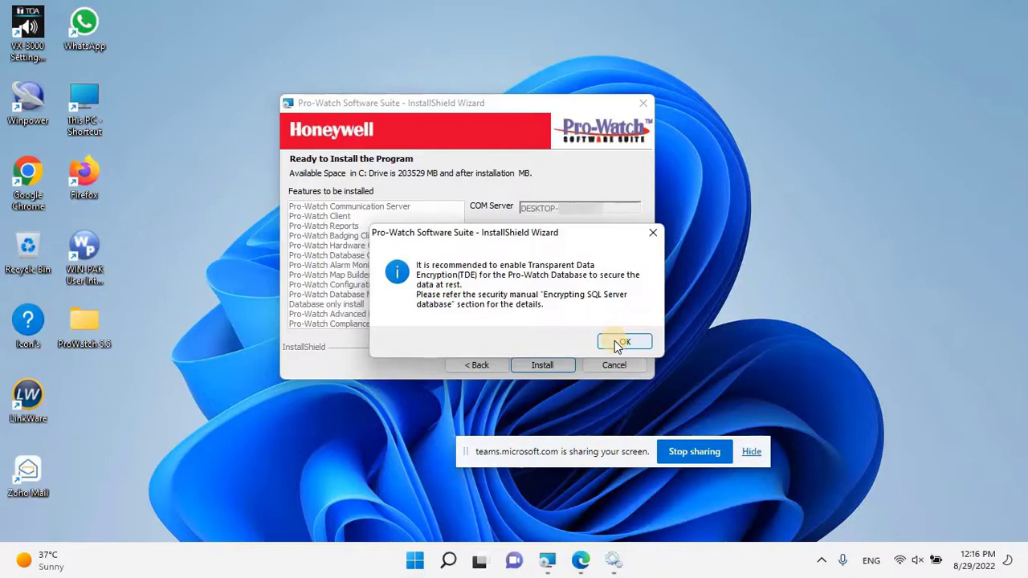
click(623, 342)
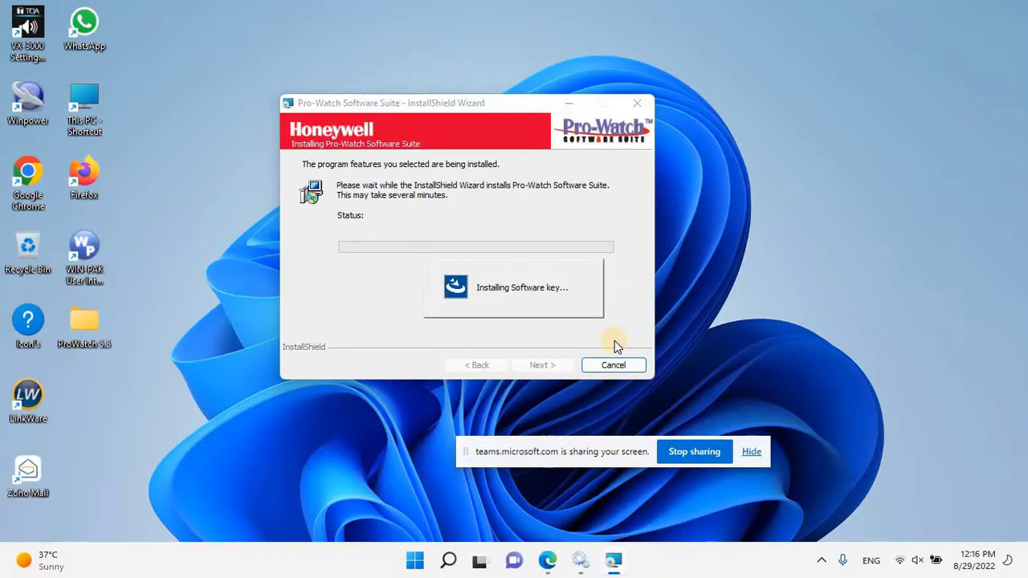
Wait while the installer attaches the database and sets Pro-Watch user group permissions
drag(465, 451, 360, 529)
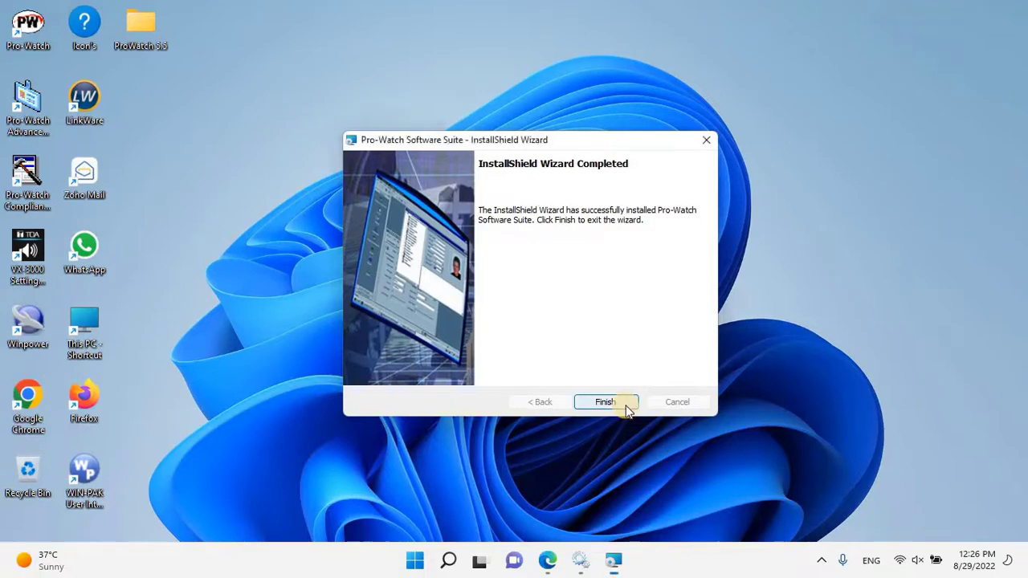
Finish the InstallShield Wizard so the restart-system prompt appears
click(624, 404)
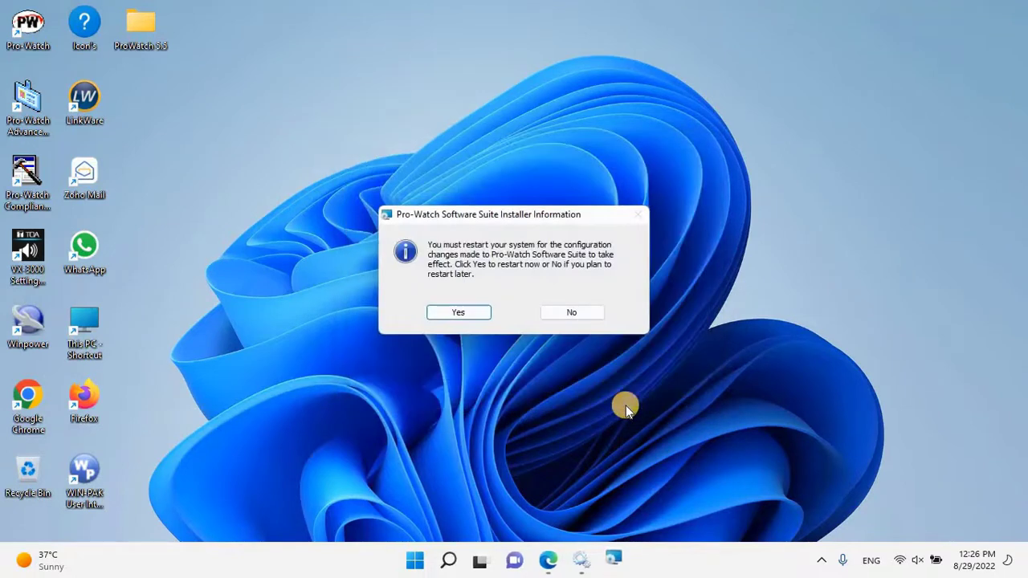